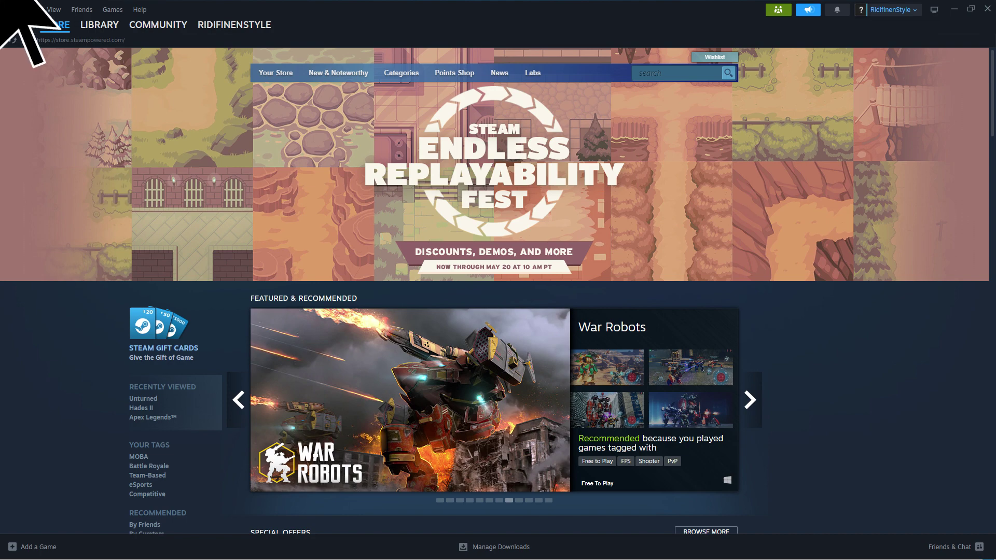
# - Open Steam Settings from the Steam menu, landing on the In Game Steam Overlay options
pyautogui.click(23, 10)
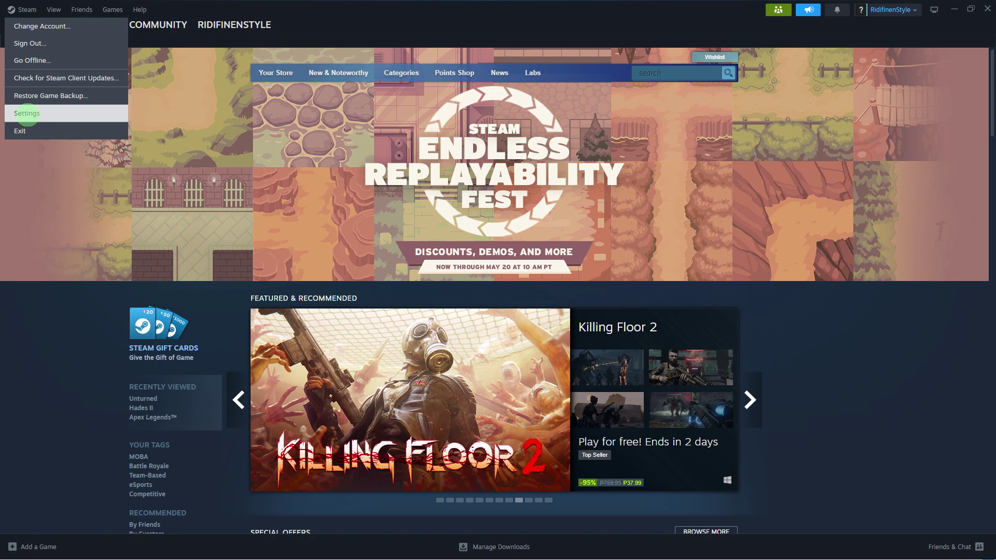
pyautogui.click(27, 113)
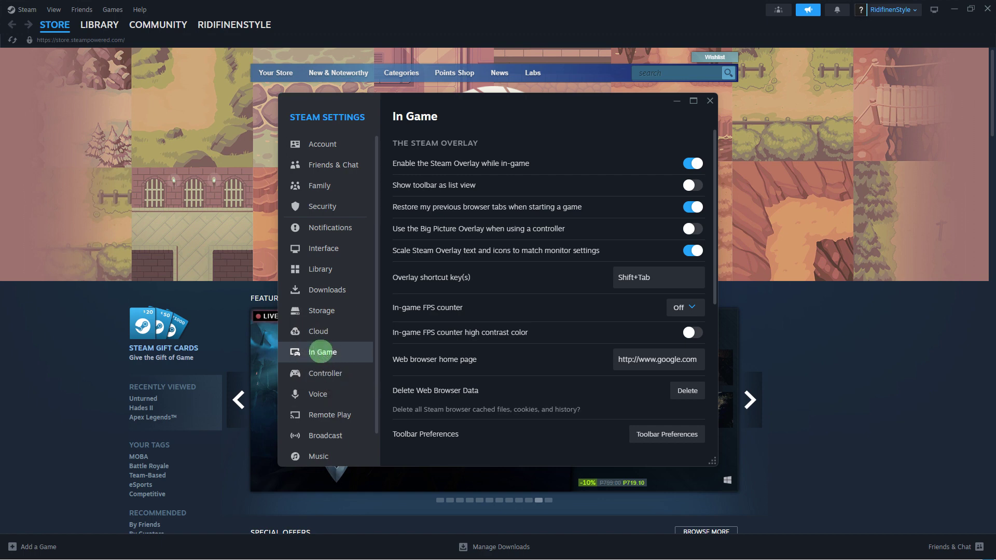
# - Switch off 'Enable the Steam Overlay while in-game' in the In Game settings
pyautogui.click(692, 163)
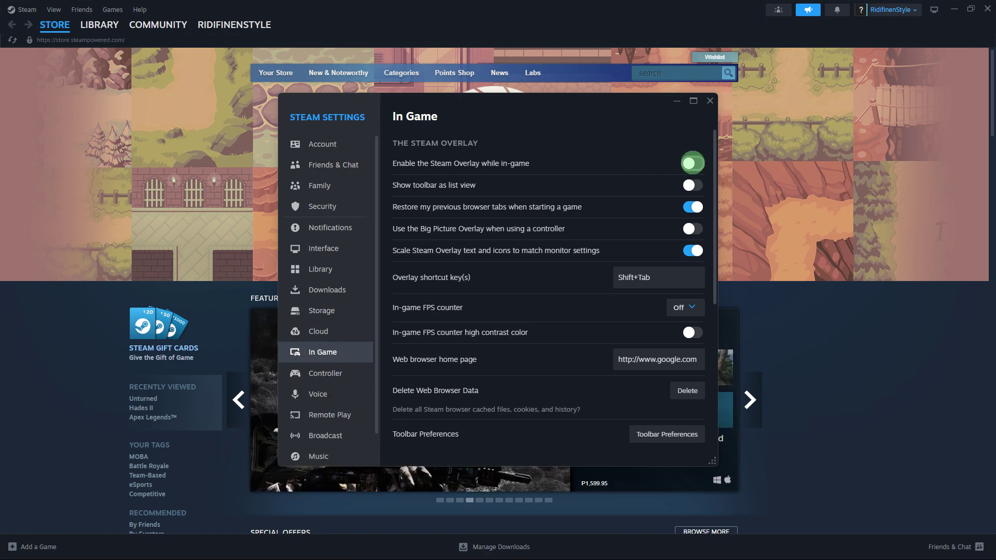